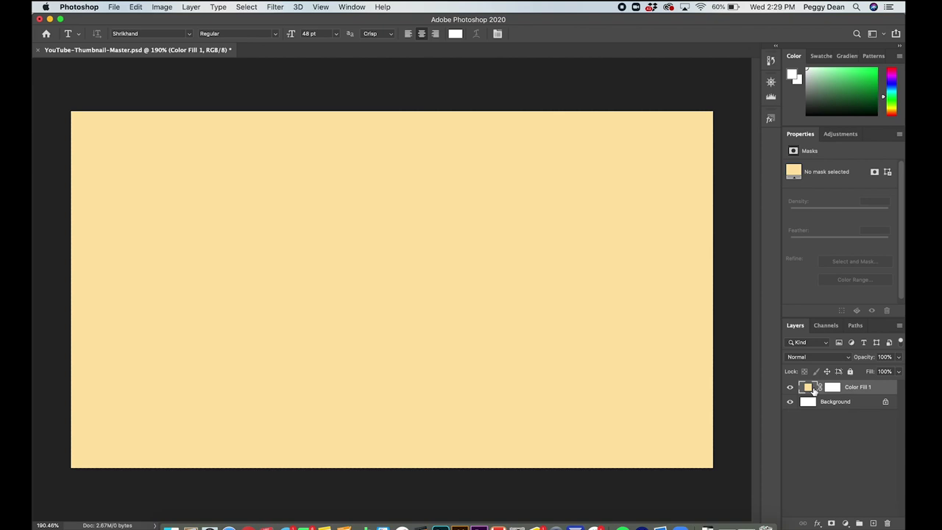
Delete the pale yellow Color Fill 1 layer, leaving only the white Background.
{"action": "key", "text": "BackSpace"}
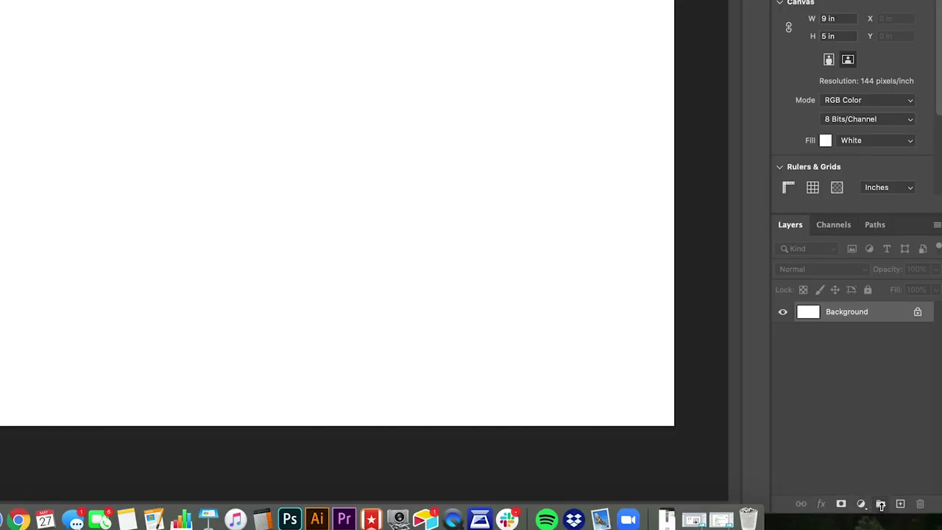
Create a layer group, undo it, and add an empty layer instead.
{"action": "left_click", "coordinate": [881, 504]}
{"action": "key", "text": "super+z"}
{"action": "left_click", "coordinate": [901, 504]}
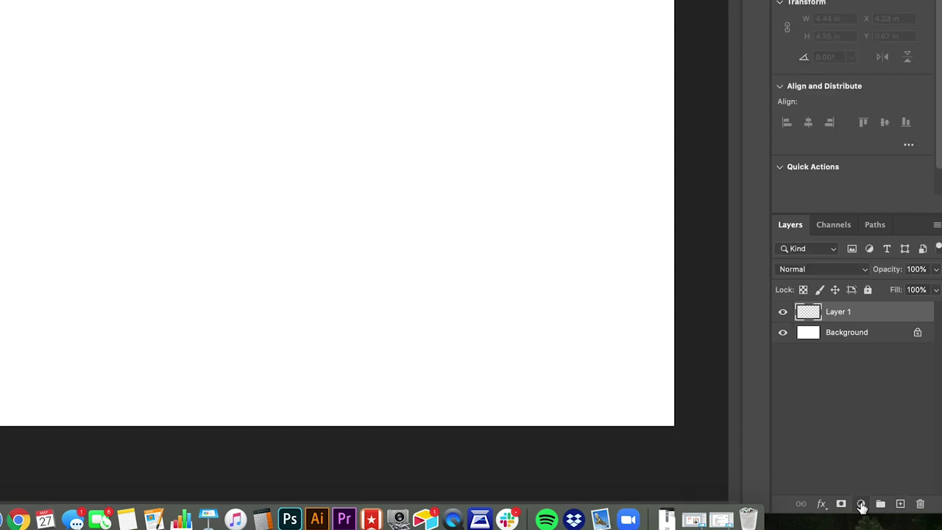
Add a Solid Color fill layer in light mint green (#c5fee6).
{"action": "left_click", "coordinate": [861, 505]}
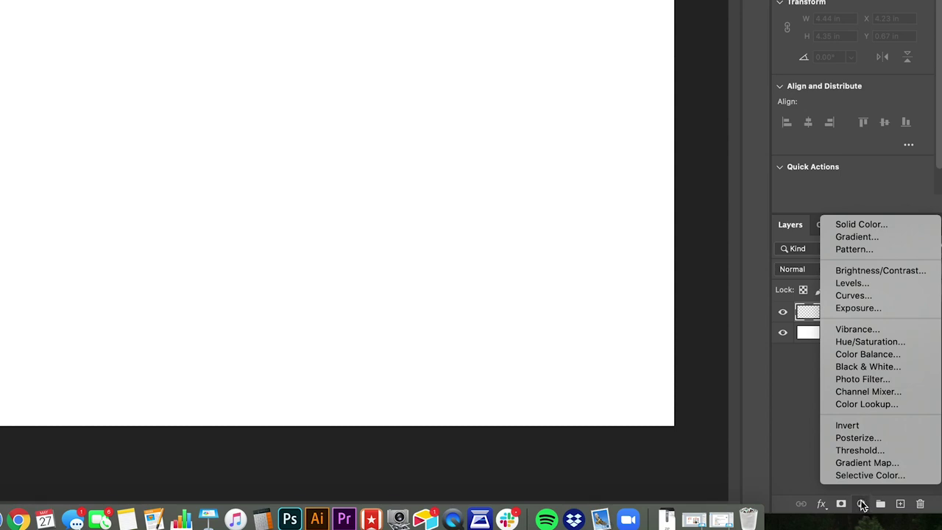
{"action": "left_click", "coordinate": [869, 225]}
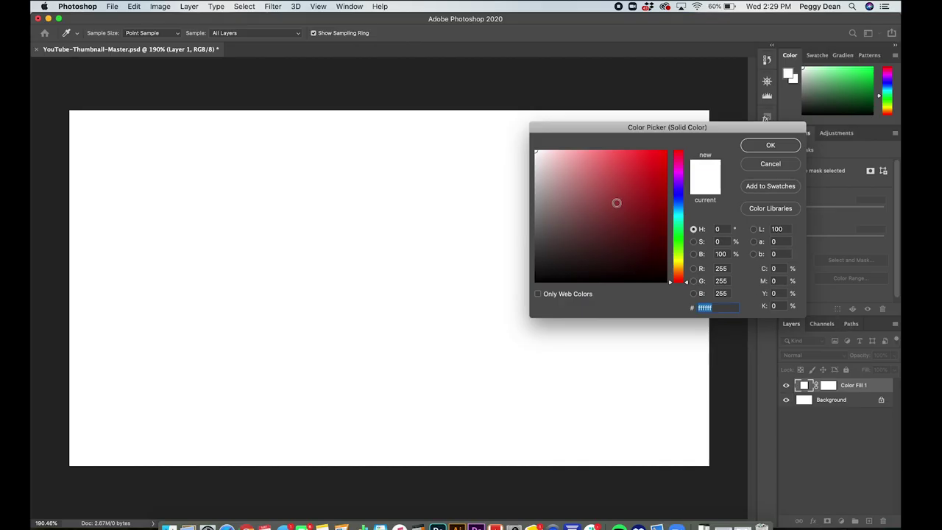
{"action": "left_click_drag", "start_coordinate": [617, 203], "coordinate": [573, 135]}
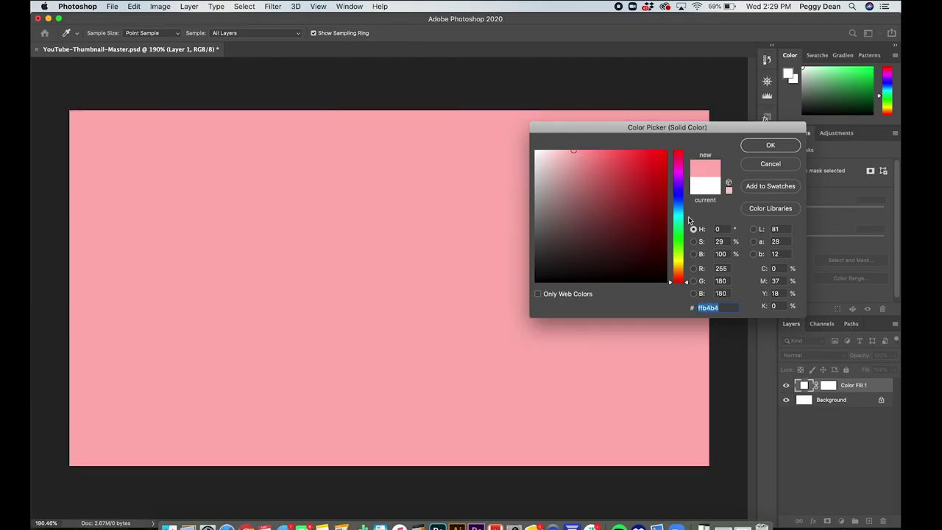
{"action": "mouse_move", "coordinate": [690, 219]}
{"action": "left_mouse_down"}
{"action": "mouse_move", "coordinate": [678, 215]}
{"action": "mouse_move", "coordinate": [682, 227]}
{"action": "left_mouse_up"}
{"action": "left_click_drag", "start_coordinate": [573, 152], "coordinate": [563, 140]}
{"action": "left_click", "coordinate": [770, 145]}
{"action": "key", "text": "t"}
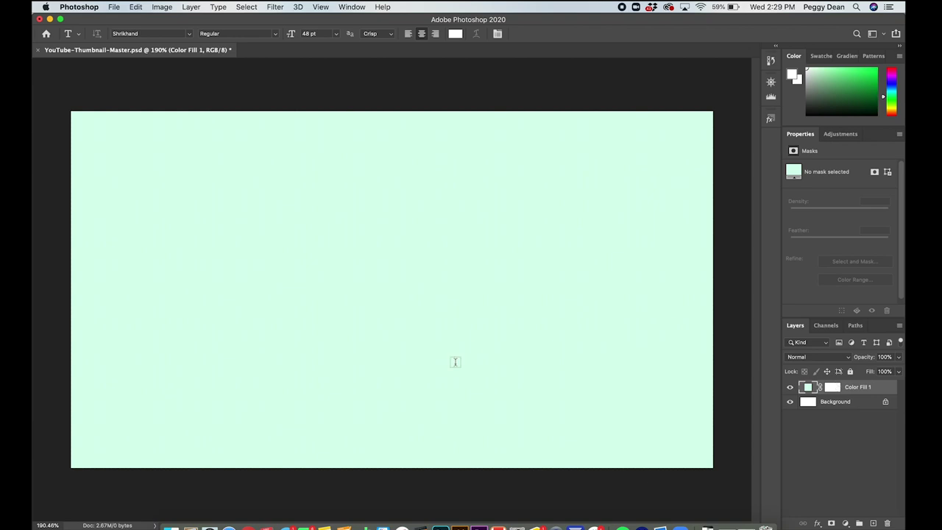
Place ACS_1684-removebg.png from Finder onto the canvas, nudge it to the bottom edge, and commit.
{"action": "left_click", "coordinate": [171, 527]}
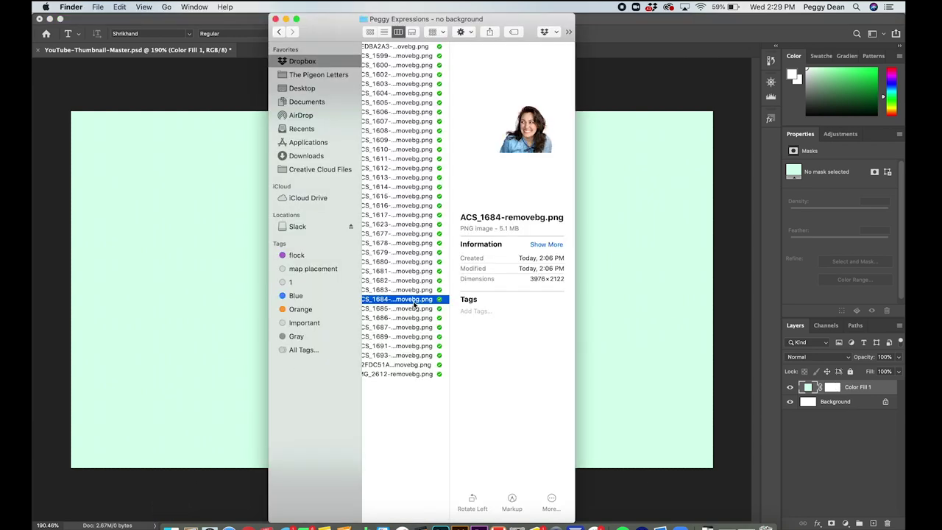
{"action": "left_click_drag", "start_coordinate": [427, 300], "coordinate": [679, 304]}
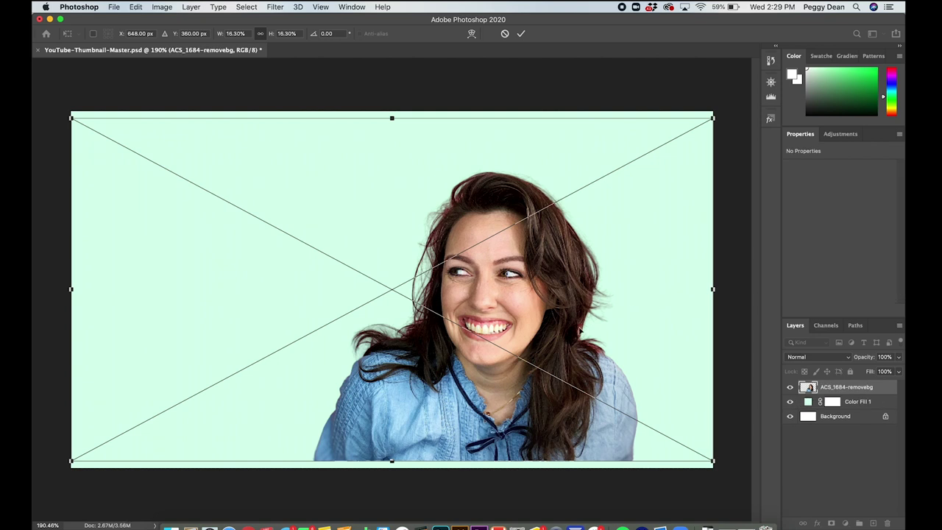
{"action": "left_click_drag", "start_coordinate": [581, 330], "coordinate": [581, 338]}
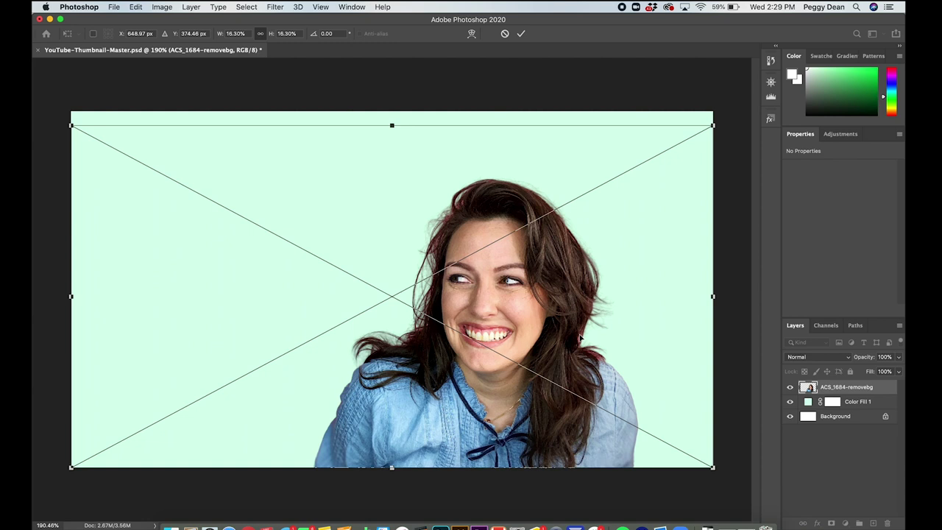
{"action": "key", "text": "Return"}
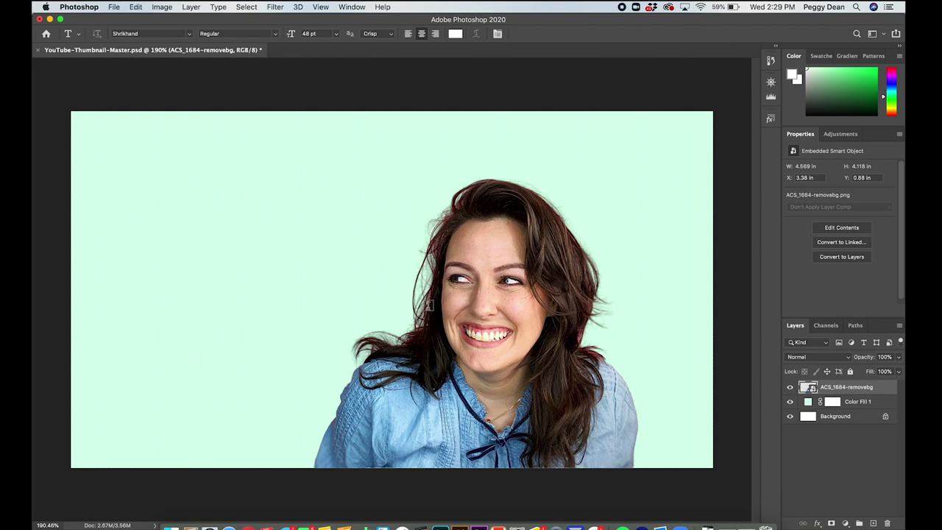
Shift the woman's photo slightly left and load her cut-out pixels as a selection.
{"action": "key", "text": "v"}
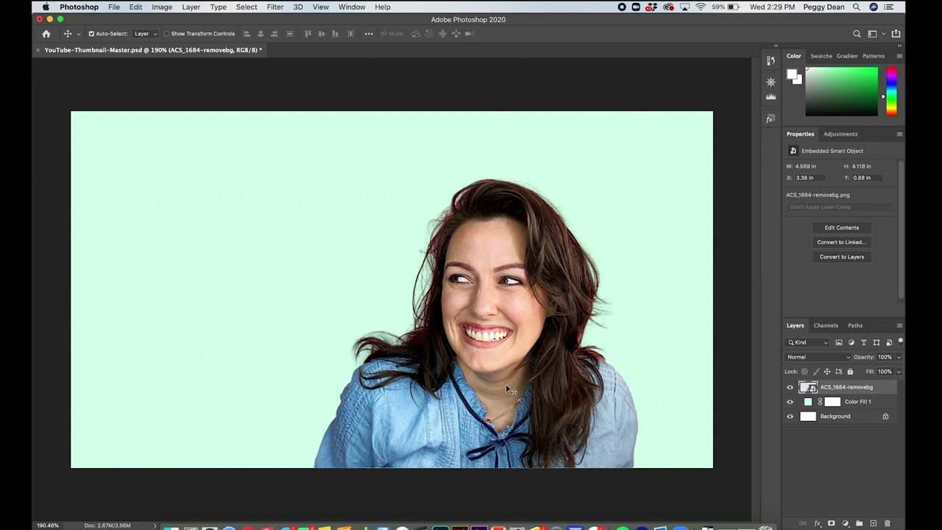
{"action": "left_click_drag", "start_coordinate": [497, 400], "coordinate": [450, 394]}
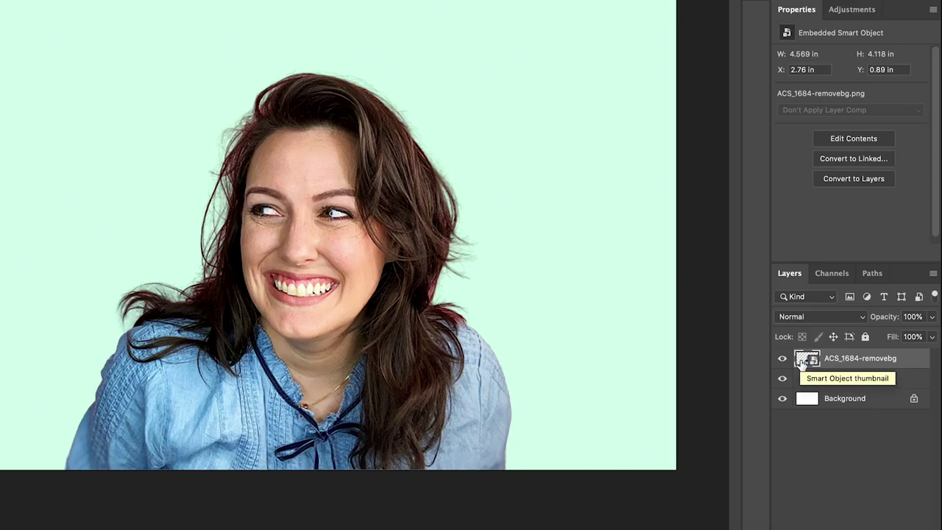
{"action": "right_click", "coordinate": [802, 362]}
{"action": "left_click", "coordinate": [819, 363]}
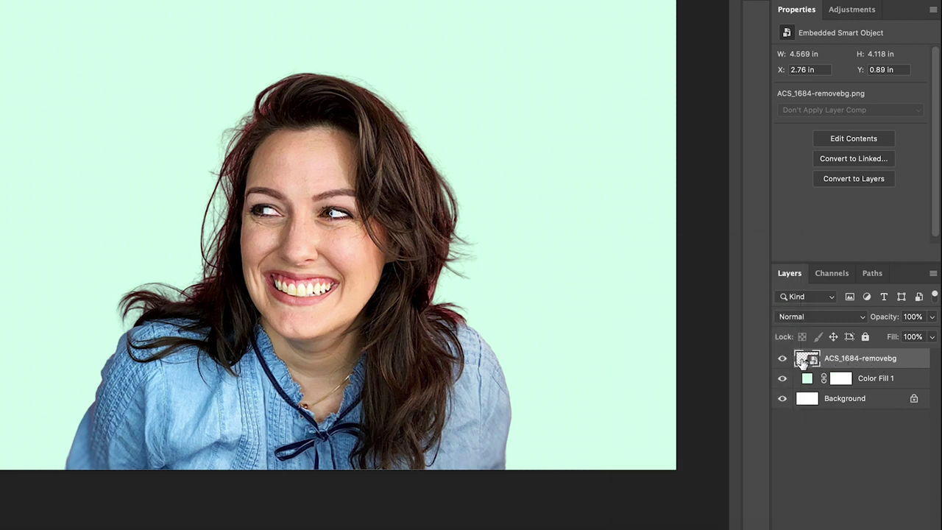
{"action": "right_click", "coordinate": [803, 362]}
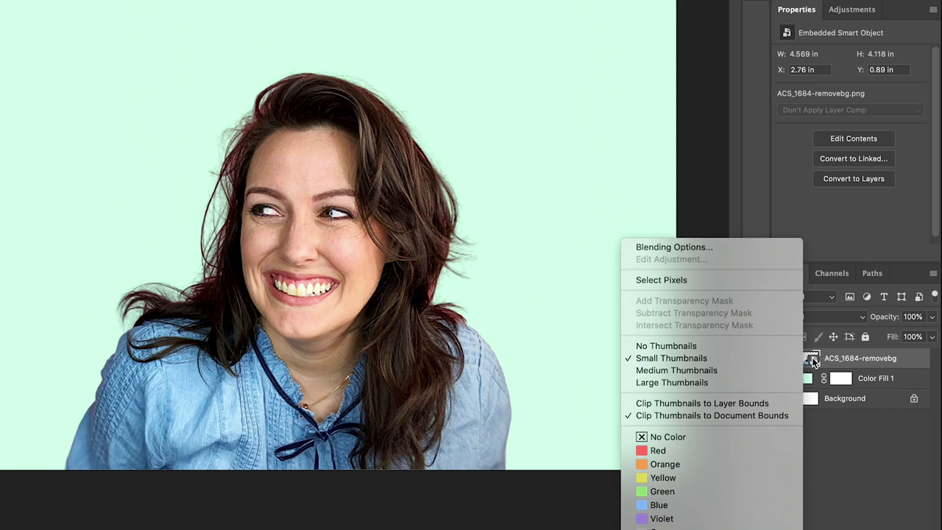
{"action": "left_click", "coordinate": [724, 281]}
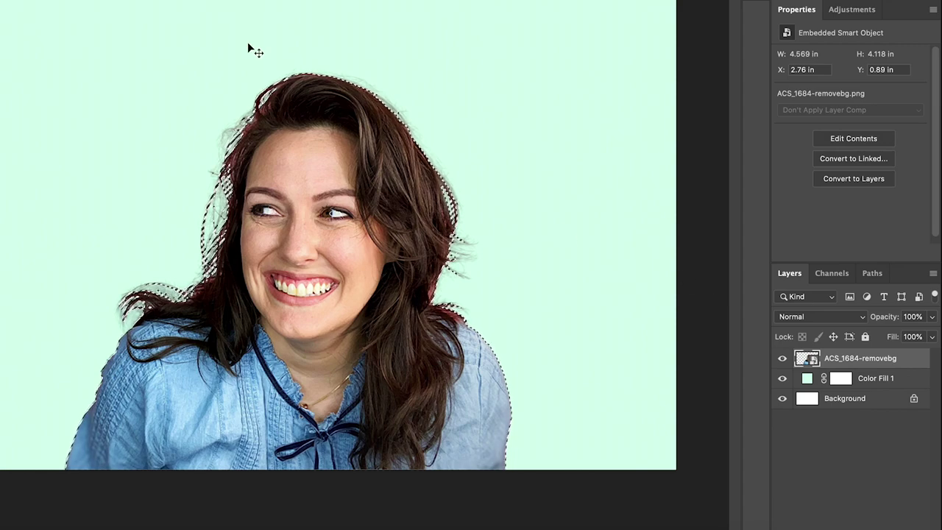
Expand the woman's selection by 15 pixels using Select > Modify > Expand.
{"action": "left_click", "coordinate": [246, 6]}
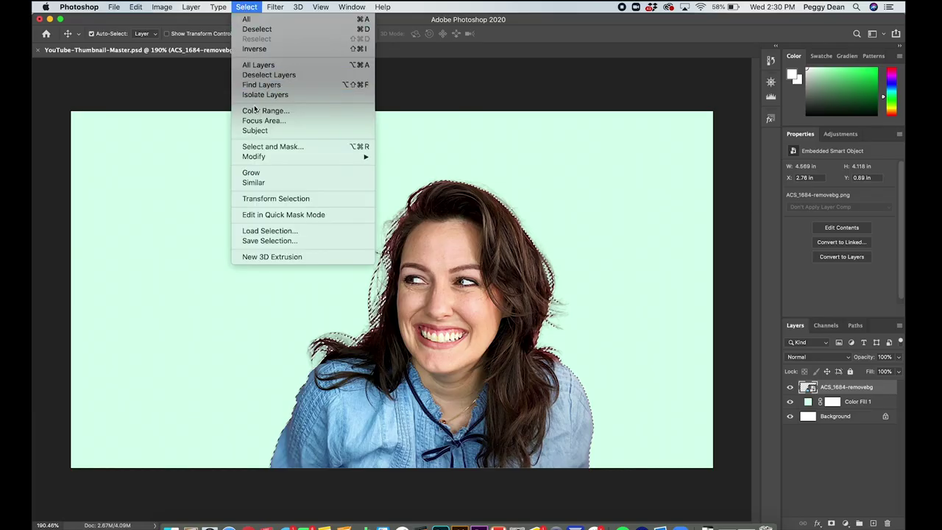
{"action": "mouse_move", "coordinate": [254, 157]}
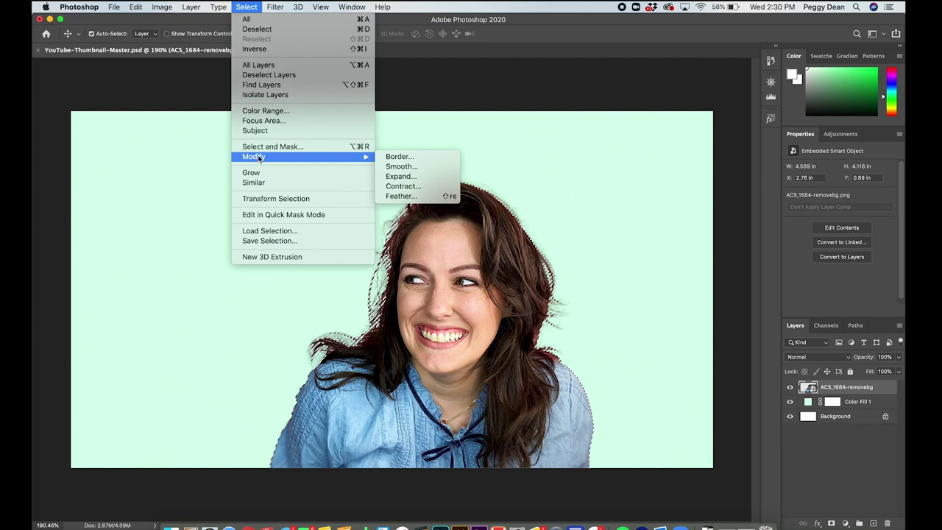
{"action": "left_click", "coordinate": [392, 177]}
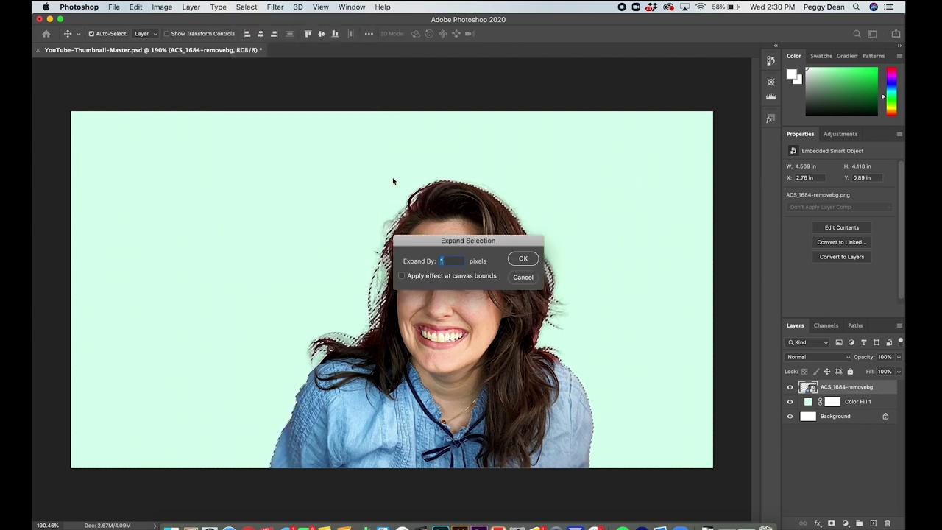
{"action": "type", "text": "15"}
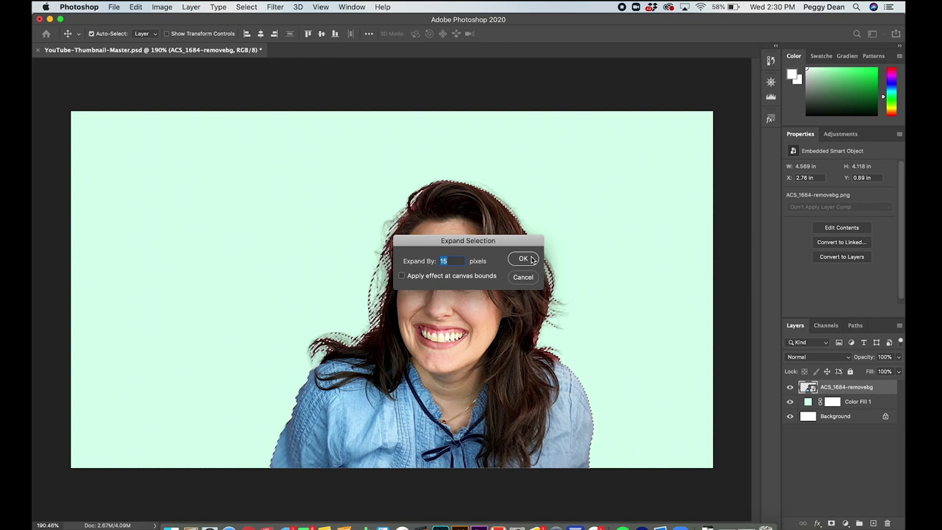
{"action": "left_click", "coordinate": [523, 259]}
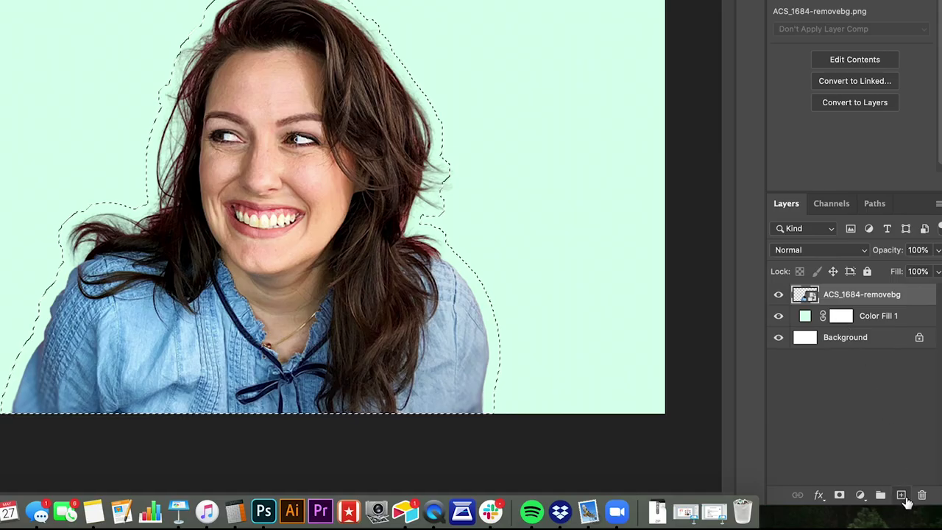
Fill the selection with white on a new layer beneath the photo, then deselect.
{"action": "left_click", "coordinate": [904, 497]}
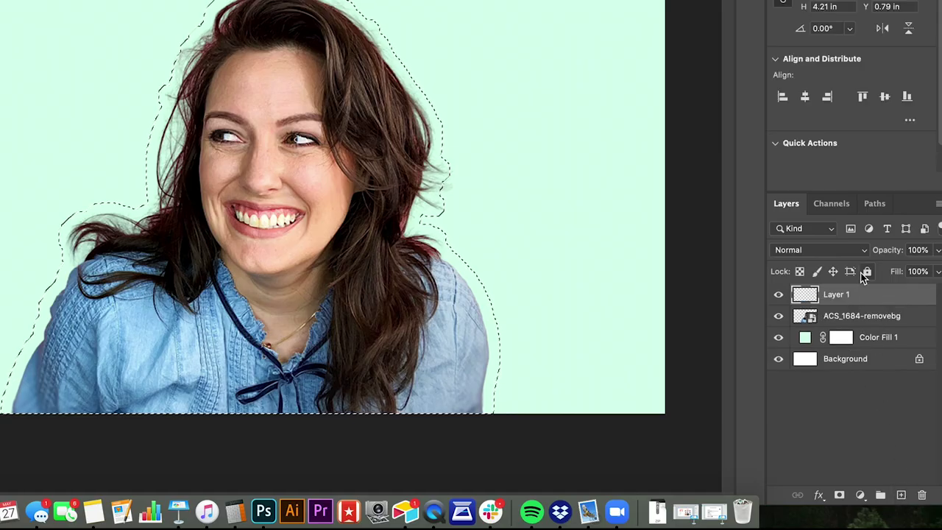
{"action": "left_click_drag", "start_coordinate": [845, 302], "coordinate": [846, 329]}
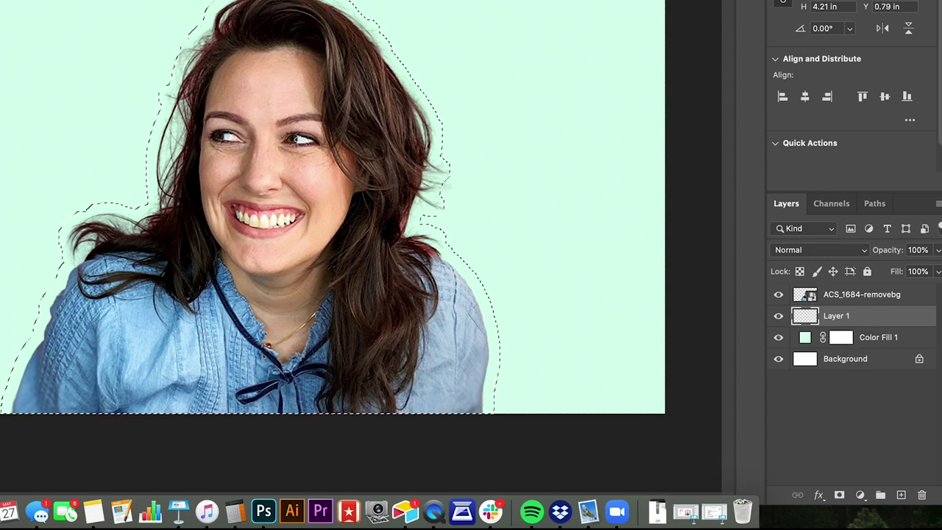
{"action": "key", "text": "g"}
{"action": "left_click", "coordinate": [347, 189]}
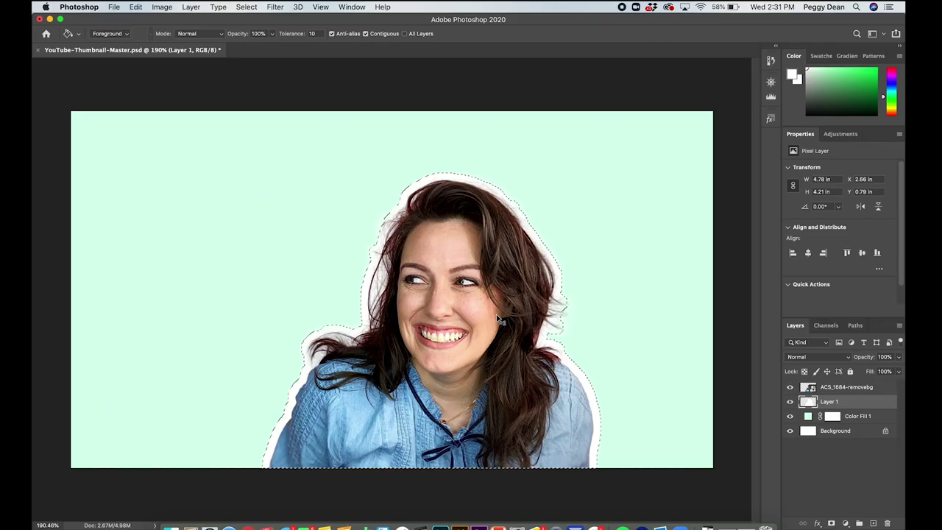
{"action": "key", "text": "super+d"}
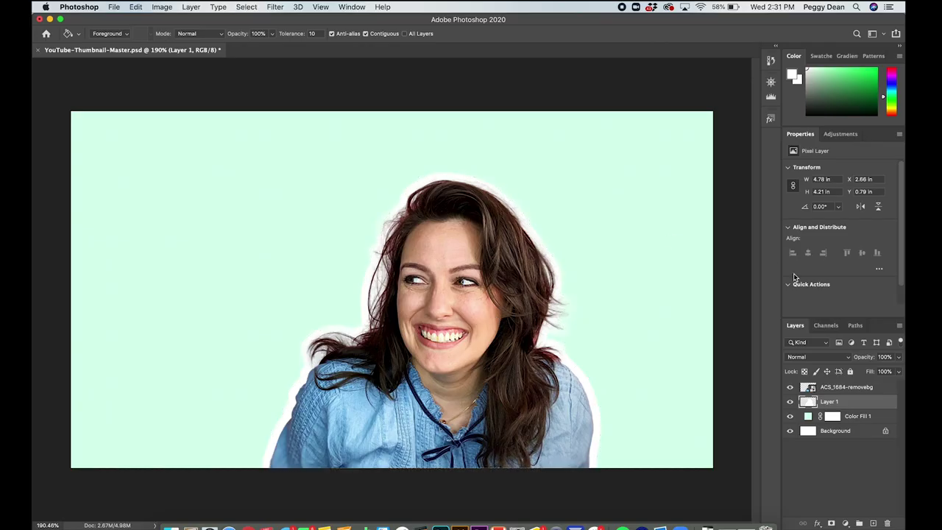
Change the Color Fill 1 background colour to a paler mint (#bdffe2).
{"action": "scroll", "coordinate": [626, 283], "scroll_direction": "down", "scroll_amount": 1}
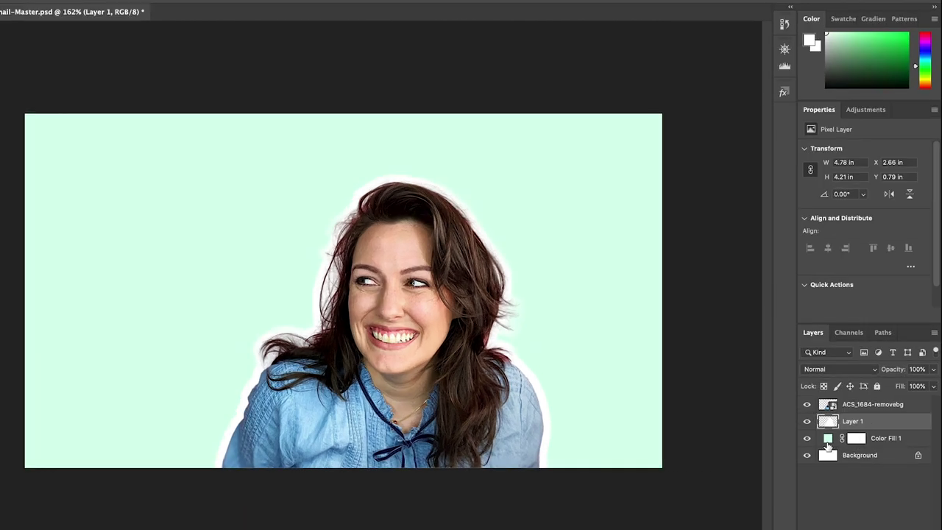
{"action": "double_click", "coordinate": [828, 440]}
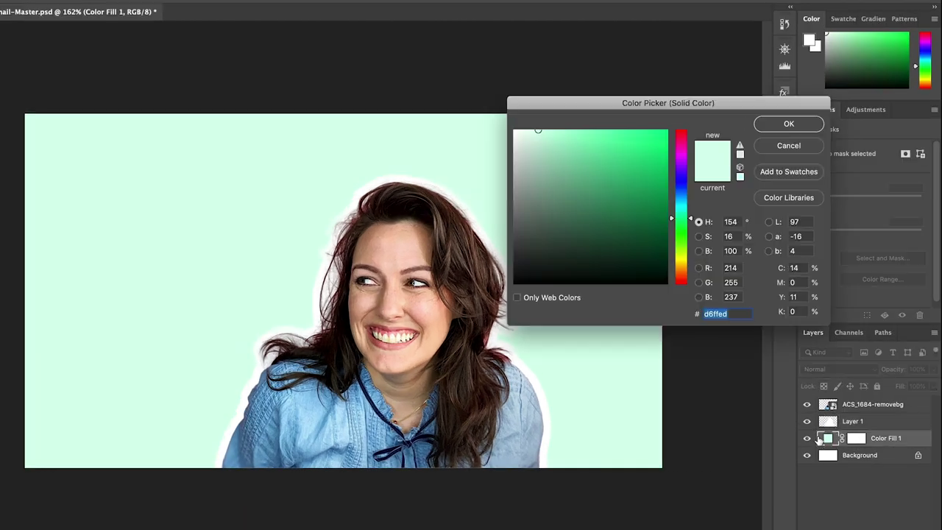
{"action": "left_click_drag", "start_coordinate": [609, 171], "coordinate": [585, 139]}
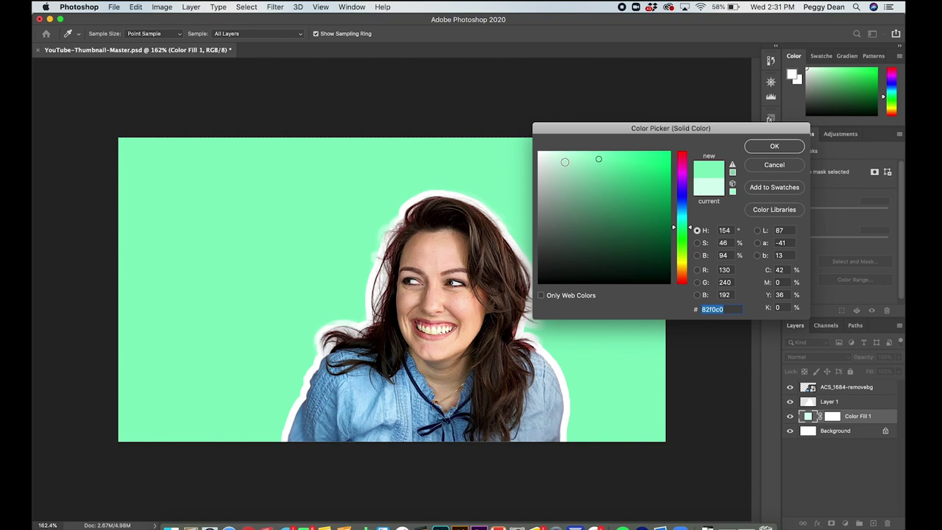
{"action": "left_click_drag", "start_coordinate": [565, 161], "coordinate": [572, 141]}
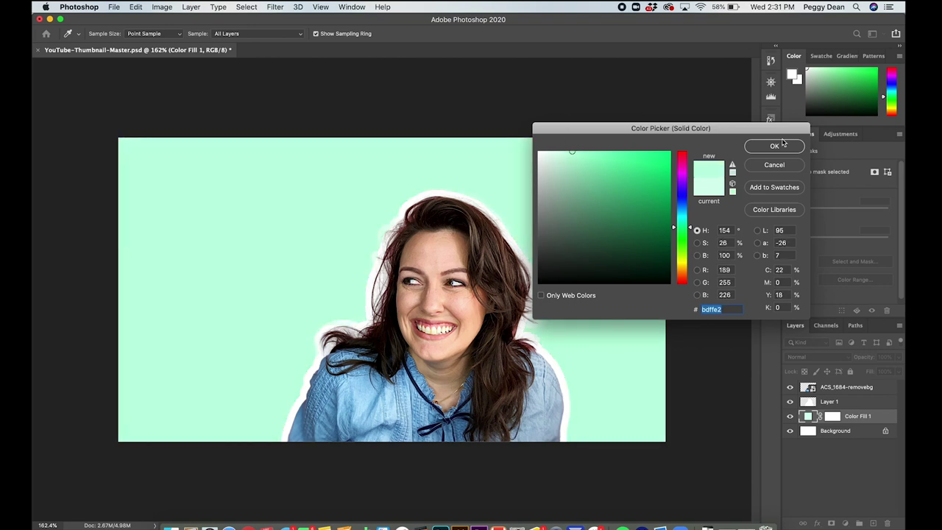
{"action": "left_click", "coordinate": [782, 146]}
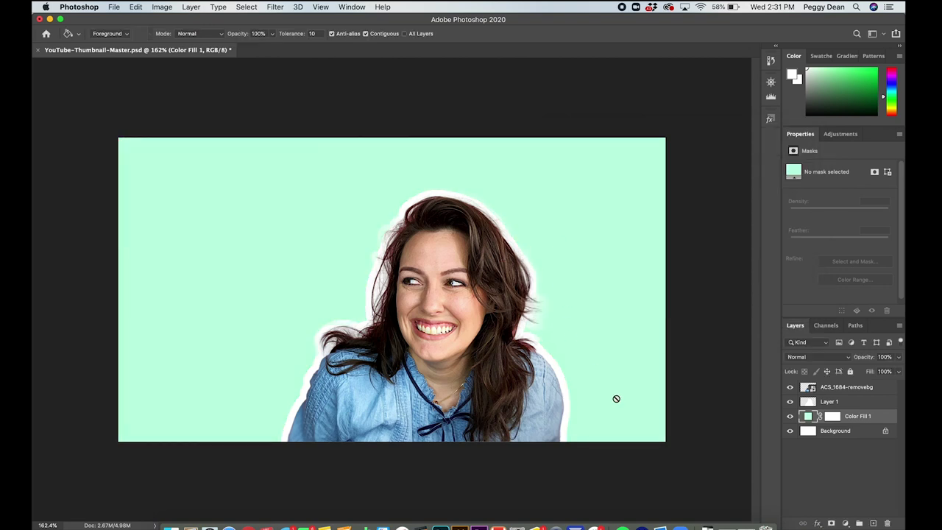
Scroll down and back up through the layer stack.
{"action": "scroll", "coordinate": [539, 333], "scroll_direction": "down", "scroll_amount": 3}
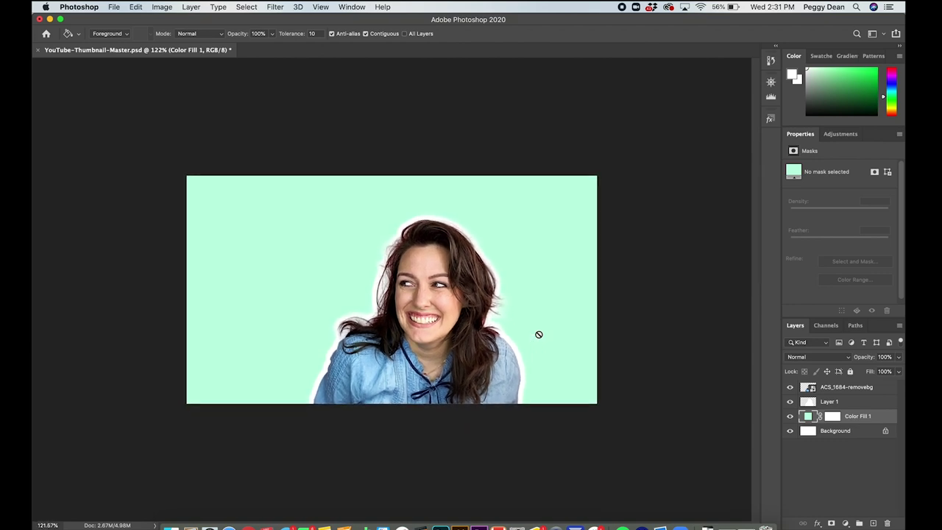
{"action": "scroll", "coordinate": [539, 333], "scroll_direction": "up", "scroll_amount": 5}
{"action": "scroll", "coordinate": [538, 335], "scroll_direction": "down", "scroll_amount": 1}
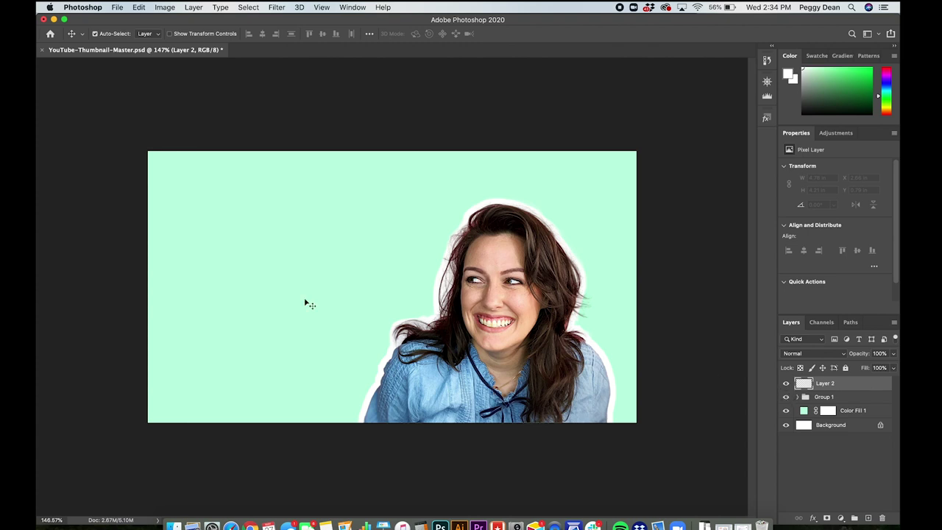
Add a left-side paragraph of black 48 pt Shrikhand placeholder text with 40 pt leading.
{"action": "key", "text": "t"}
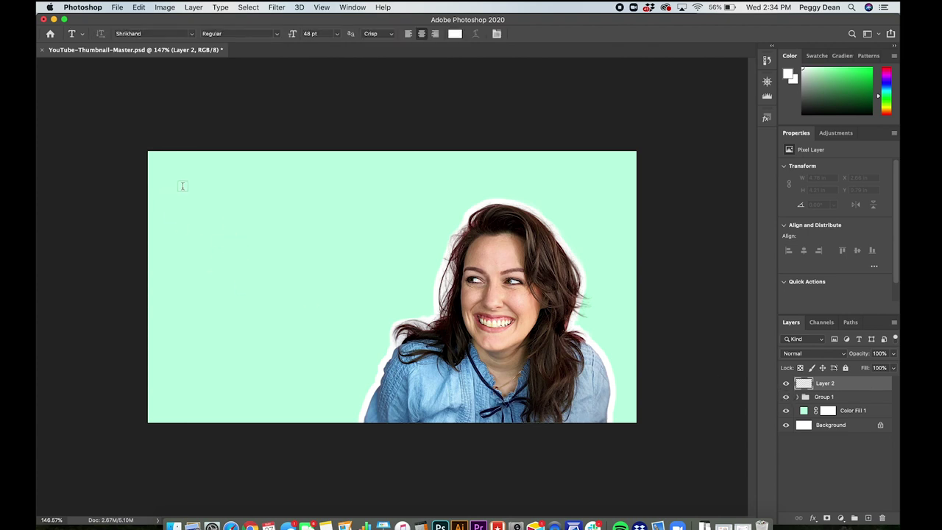
{"action": "left_click_drag", "start_coordinate": [171, 181], "coordinate": [422, 366]}
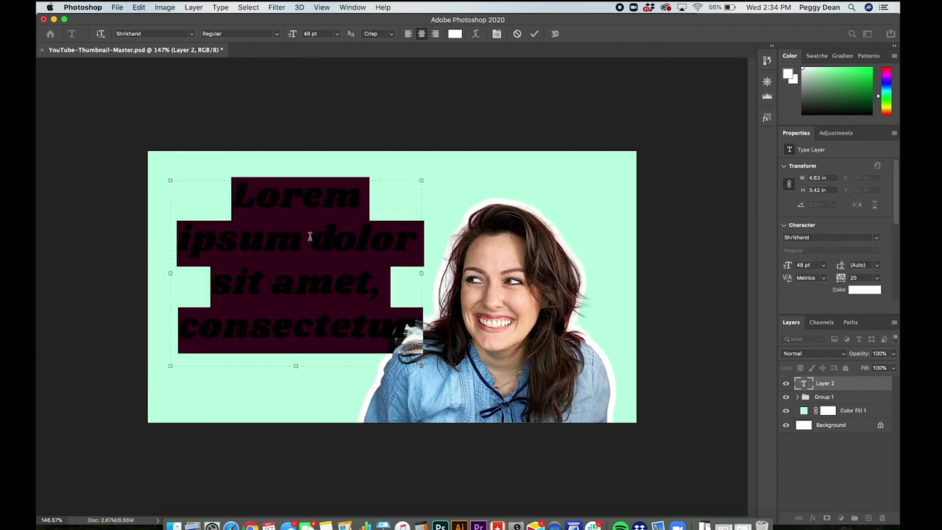
{"action": "left_click", "coordinate": [802, 113]}
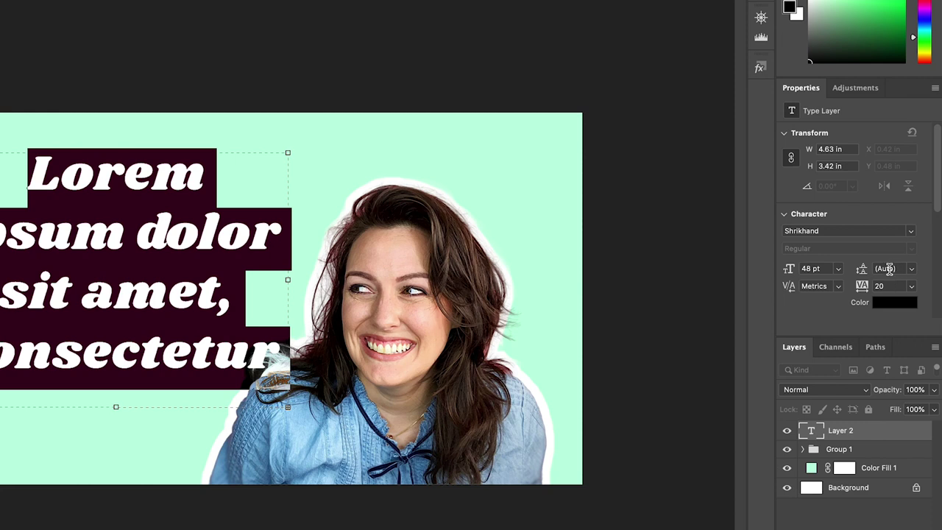
{"action": "left_click", "coordinate": [890, 269]}
{"action": "left_click", "coordinate": [911, 269]}
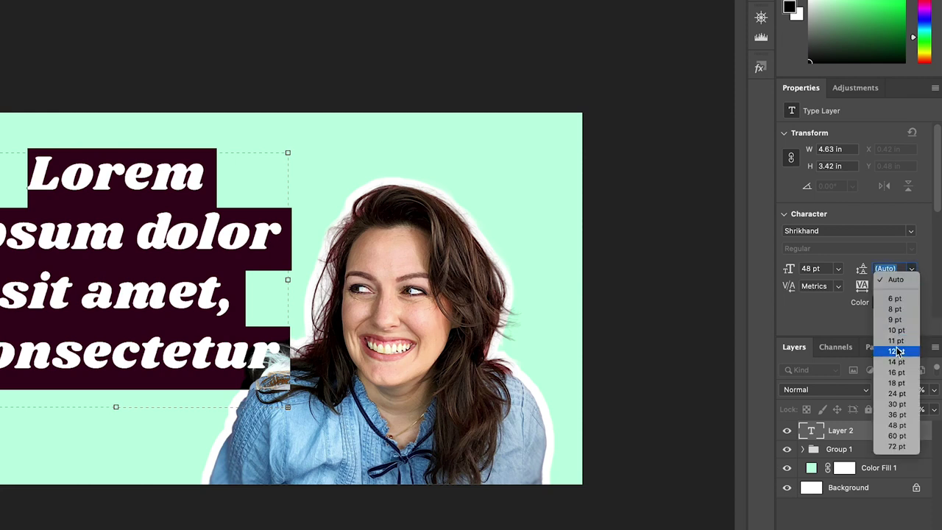
{"action": "left_click", "coordinate": [897, 415]}
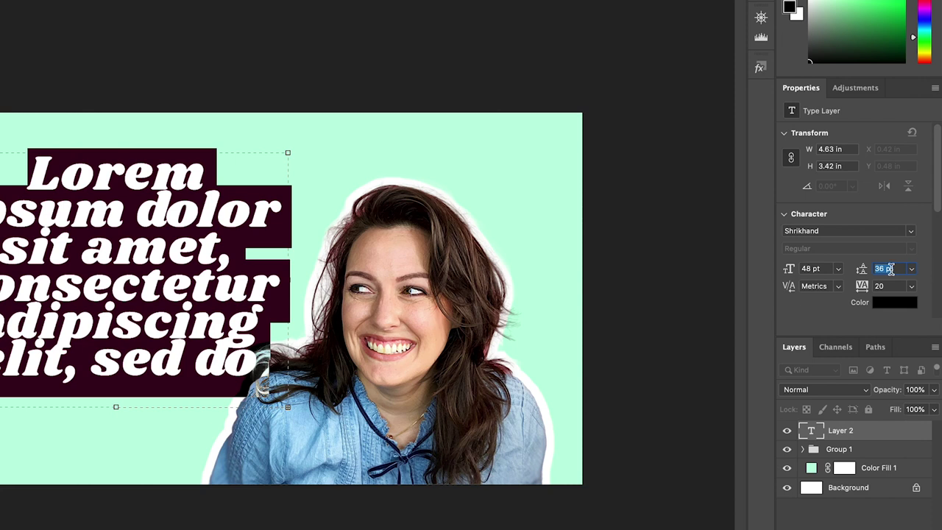
{"action": "type", "text": "40"}
{"action": "key", "text": "Tab"}
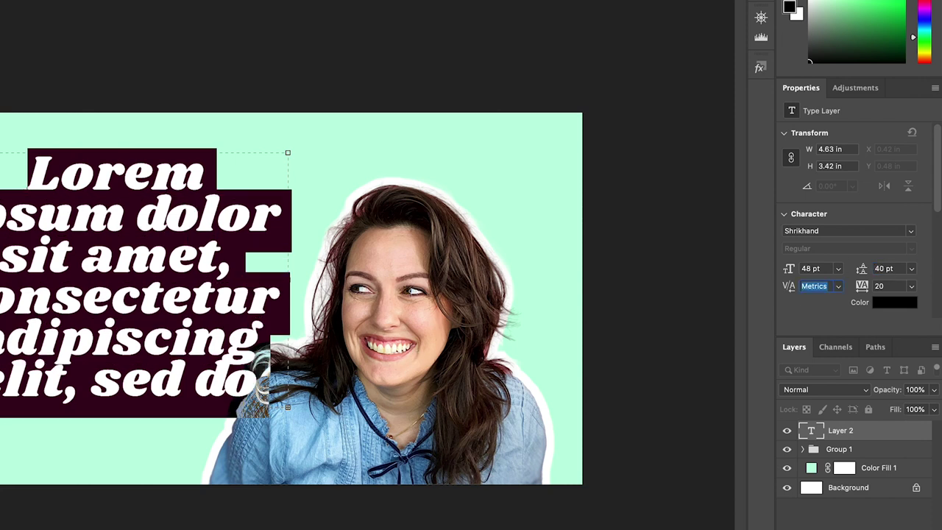
{"action": "key", "text": "Escape"}
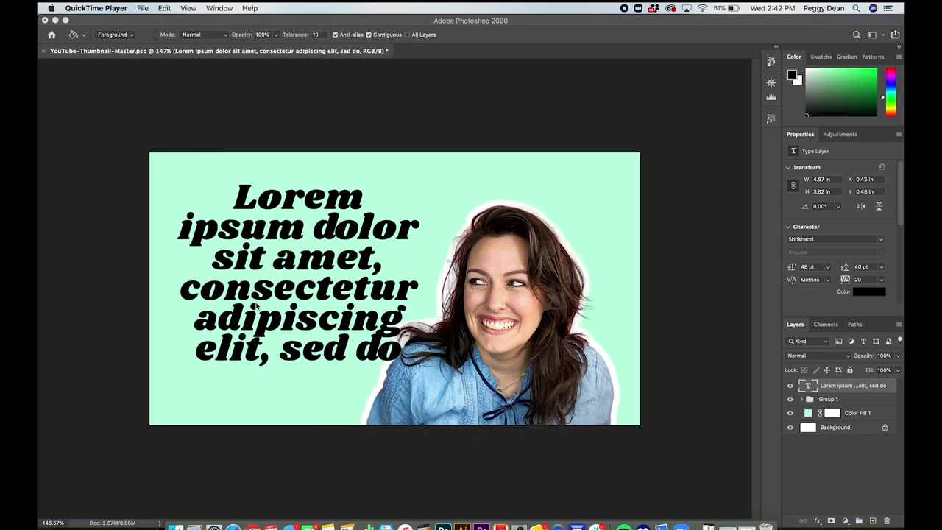
Replace the placeholder with 'Add Outline to Text' and resize the text box to wrap it.
{"action": "left_click", "coordinate": [267, 298]}
{"action": "key", "text": "t"}
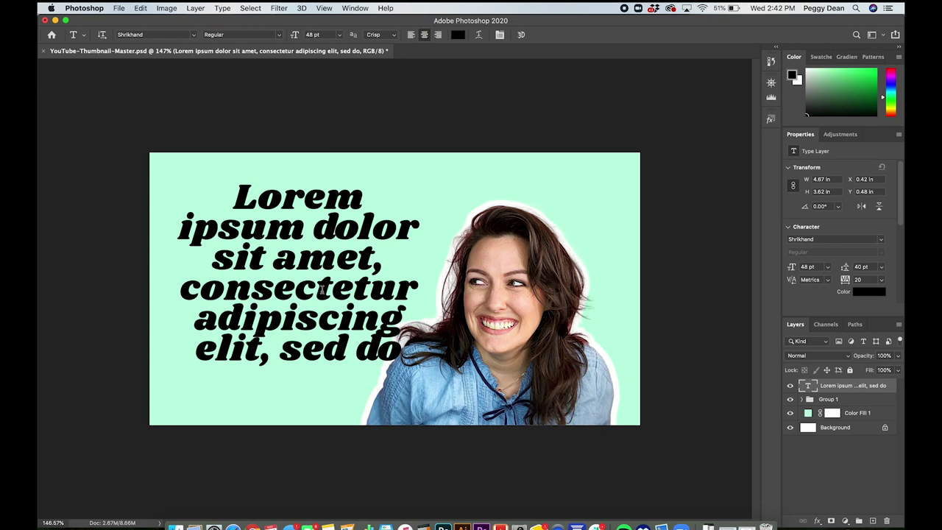
{"action": "left_click", "coordinate": [317, 291]}
{"action": "type", "text": "Add"}
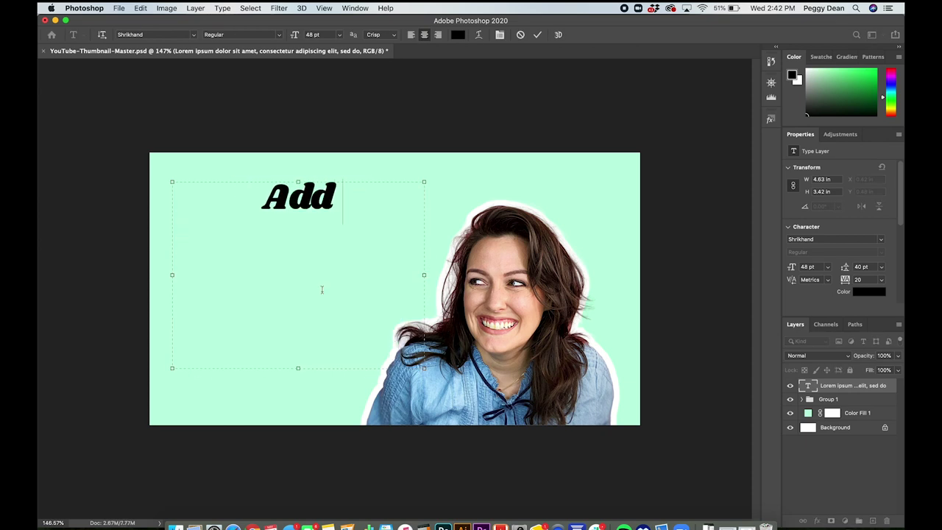
{"action": "type", "text": " Outline to TEdx"}
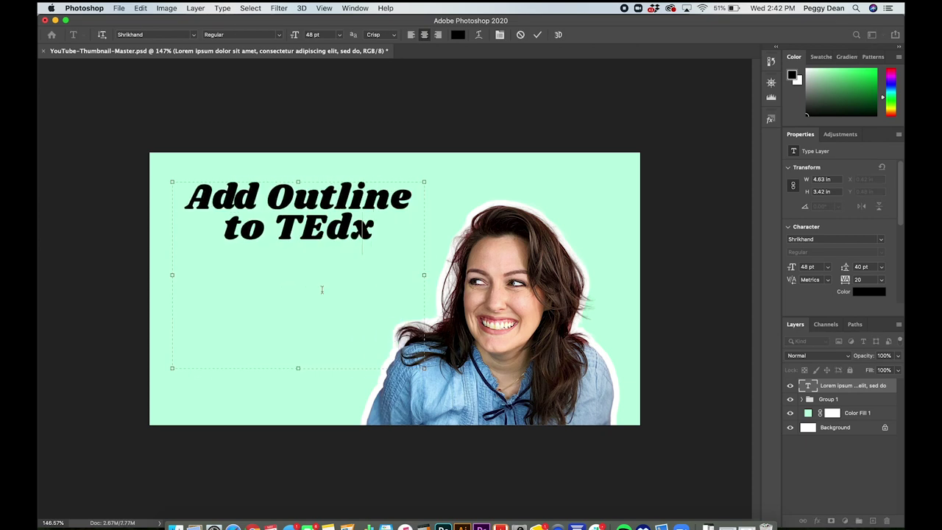
{"action": "key", "text": "BackSpace"}
{"action": "key", "text": "BackSpace"}
{"action": "key", "text": "BackSpace"}
{"action": "key", "text": "BackSpace"}
{"action": "type", "text": "ext"}
{"action": "key", "text": "BackSpace"}
{"action": "key", "text": "BackSpace"}
{"action": "key", "text": "BackSpace"}
{"action": "key", "text": "BackSpace"}
{"action": "type", "text": "Text"}
{"action": "left_click_drag", "start_coordinate": [423, 275], "coordinate": [375, 275]}
{"action": "left_click_drag", "start_coordinate": [279, 371], "coordinate": [283, 289]}
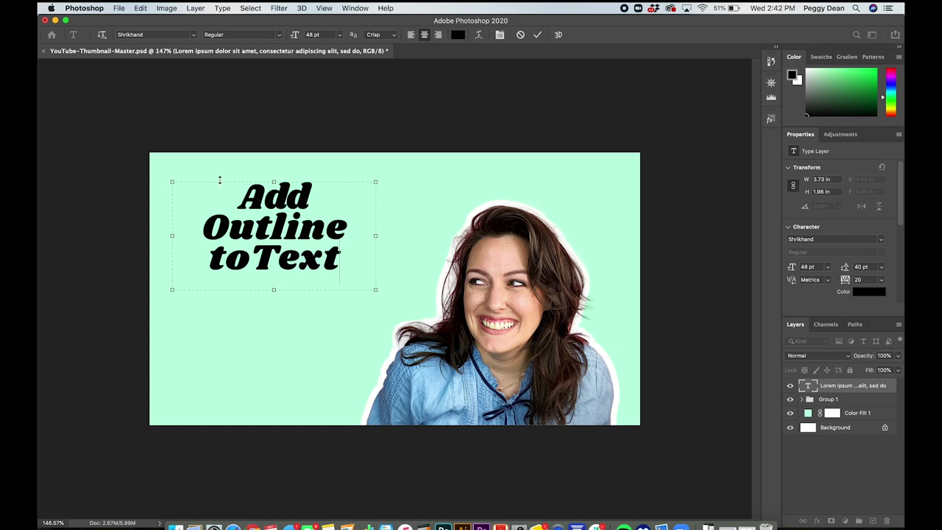
{"action": "left_click_drag", "start_coordinate": [376, 290], "coordinate": [407, 344]}
Set the whole headline to 60 pt with 58 pt leading and commit it.
{"action": "double_click", "coordinate": [313, 251]}
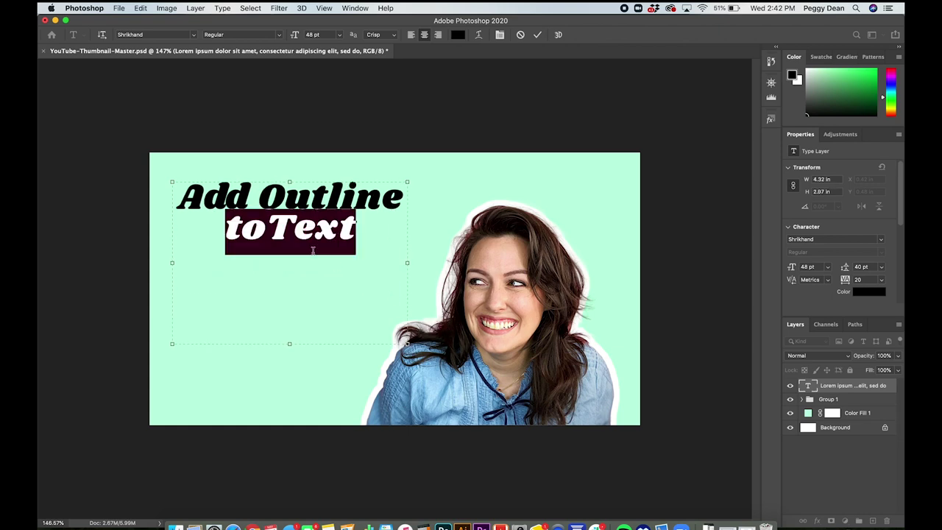
{"action": "key", "text": "super+a"}
{"action": "left_click", "coordinate": [804, 266]}
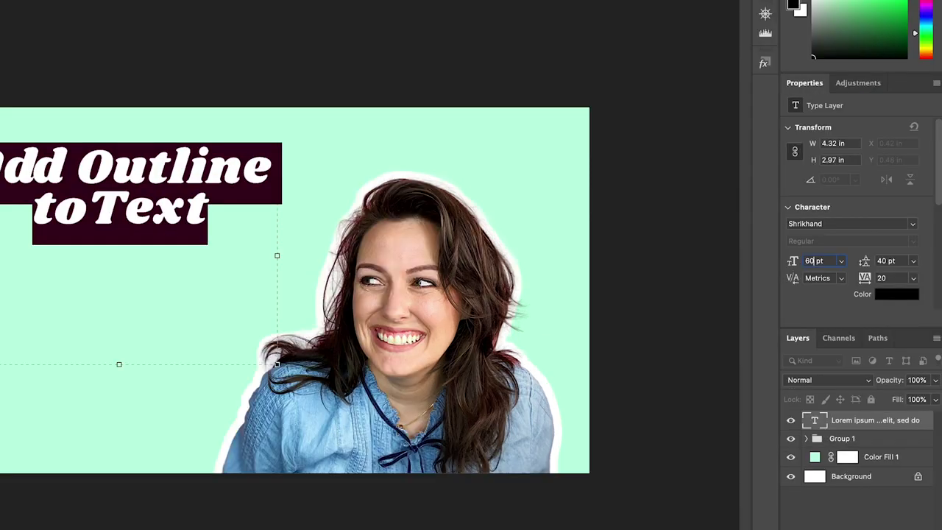
{"action": "type", "text": "60"}
{"action": "key", "text": "Tab"}
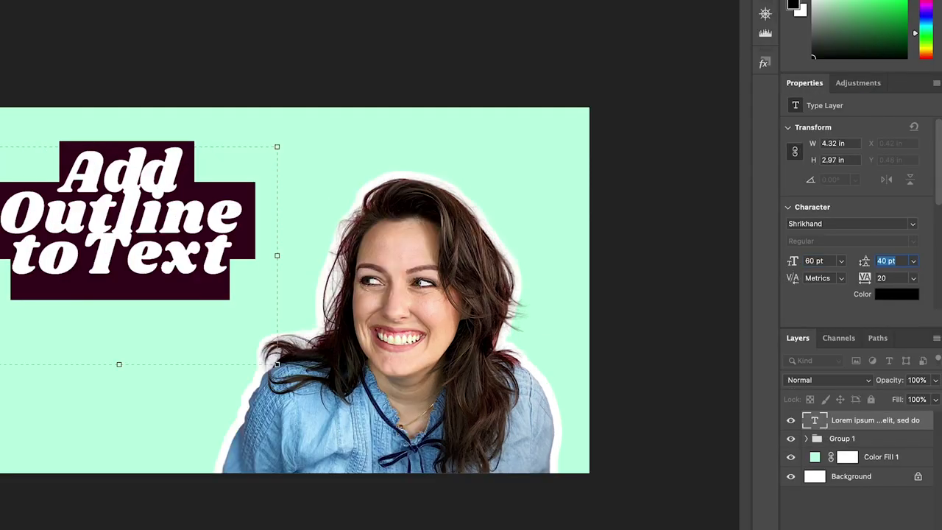
{"action": "type", "text": "58"}
{"action": "key", "text": "Tab"}
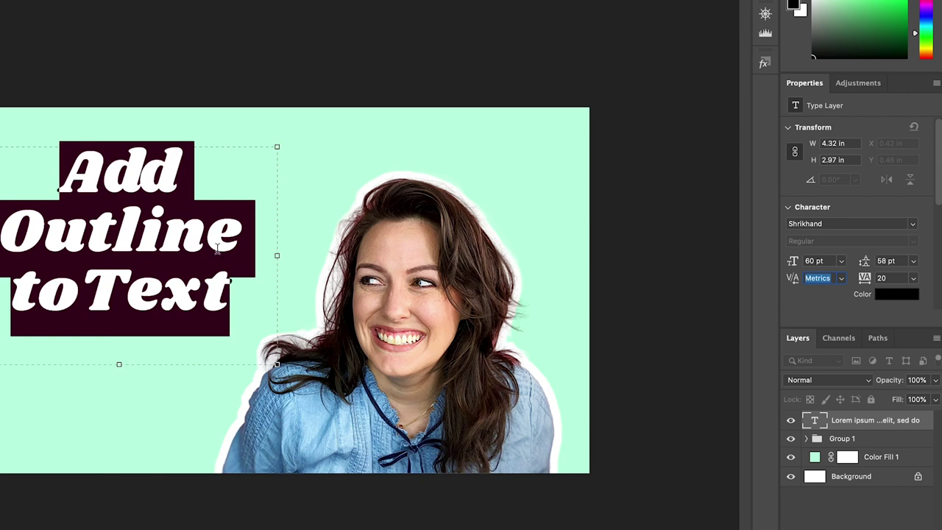
{"action": "key", "text": "Return"}
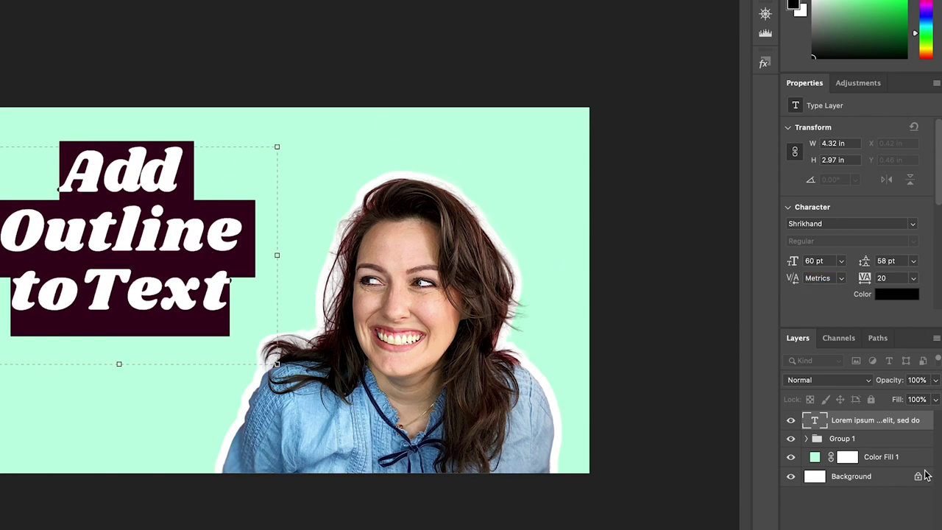
{"action": "key", "text": "ctrl+Return"}
Scale the headline up to about 123% and shift it up and left.
{"action": "left_click_drag", "start_coordinate": [218, 296], "coordinate": [216, 309]}
{"action": "key", "text": "ctrl+t"}
{"action": "left_click_drag", "start_coordinate": [275, 375], "coordinate": [347, 427]}
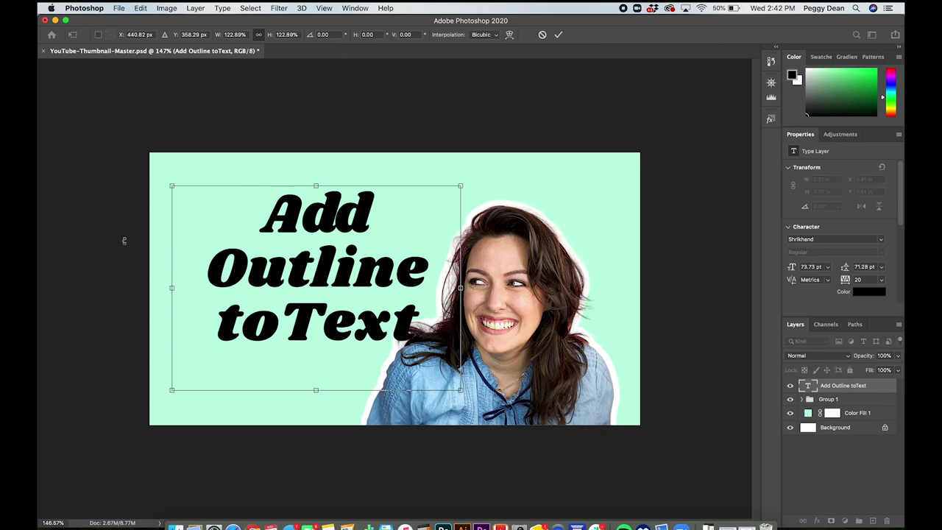
{"action": "key", "text": "Return"}
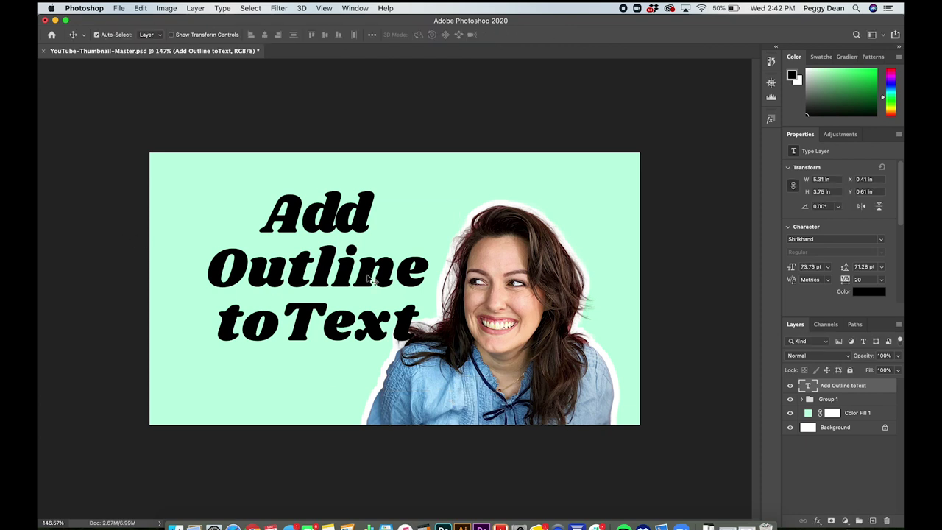
{"action": "left_click_drag", "start_coordinate": [365, 276], "coordinate": [350, 264]}
Fine-tune the headline to 74.67 pt and nudge it slightly left beside the woman.
{"action": "key", "text": "t"}
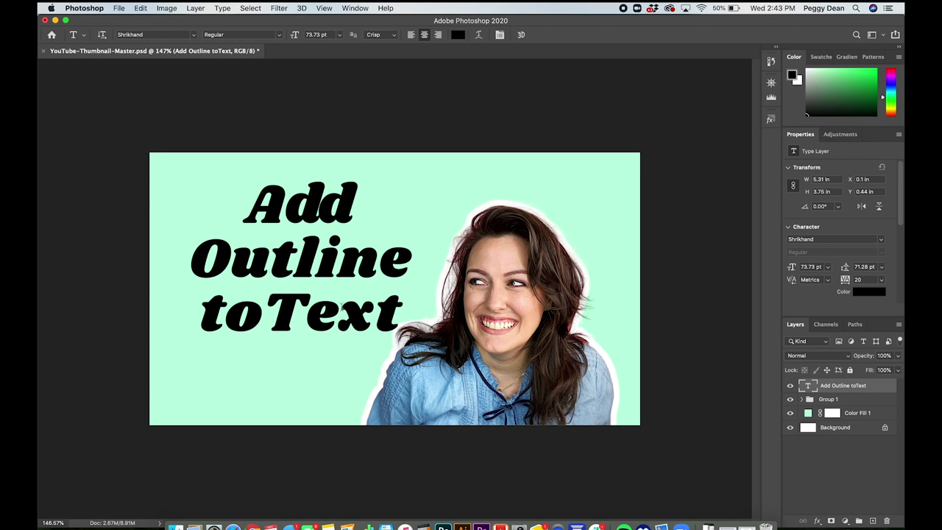
{"action": "key", "text": "v"}
{"action": "left_click_drag", "start_coordinate": [348, 267], "coordinate": [349, 271]}
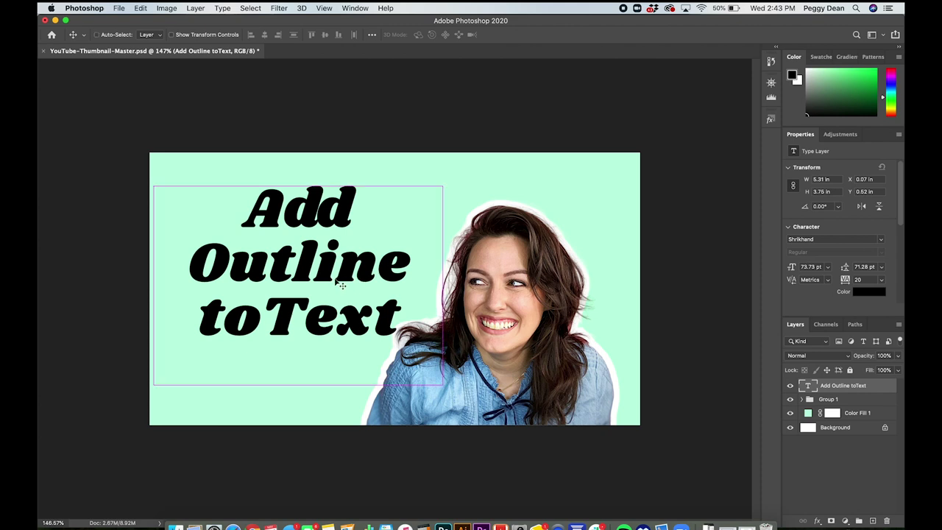
{"action": "key", "text": "super+t"}
{"action": "mouse_move", "coordinate": [440, 383]}
{"action": "left_mouse_down"}
{"action": "mouse_move", "coordinate": [466, 399]}
{"action": "mouse_move", "coordinate": [446, 386]}
{"action": "left_mouse_up"}
{"action": "key", "text": "Return"}
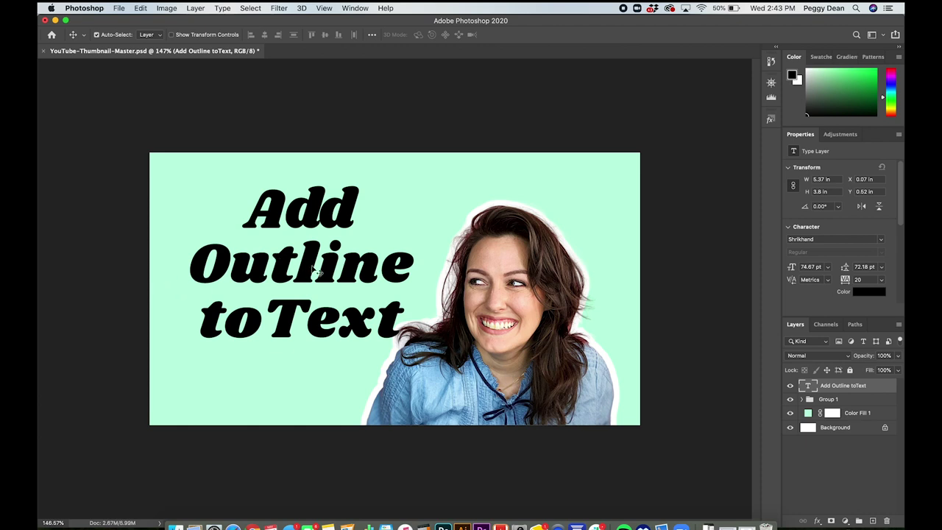
{"action": "left_click_drag", "start_coordinate": [315, 271], "coordinate": [310, 274]}
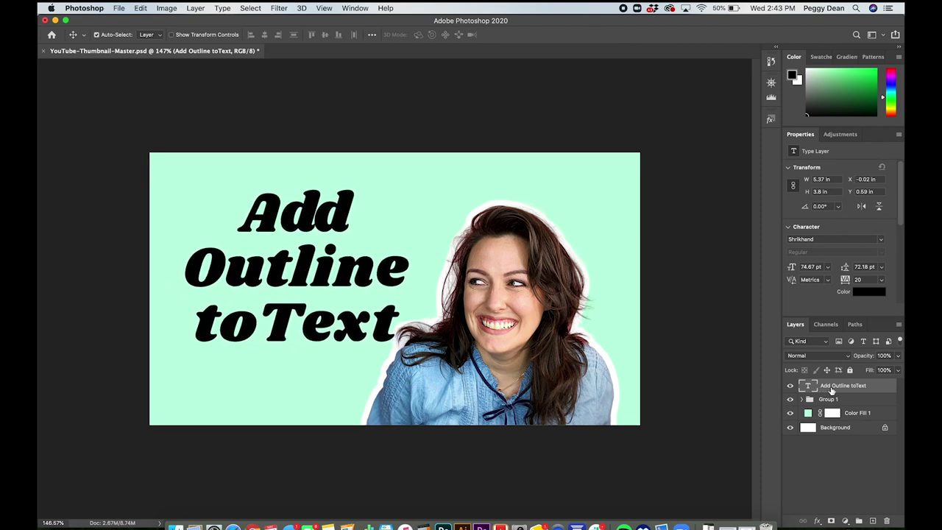
Apply Rasterize Type to the 'Add Outline toText' layer from its Layers panel context menu.
{"action": "right_click", "coordinate": [830, 390]}
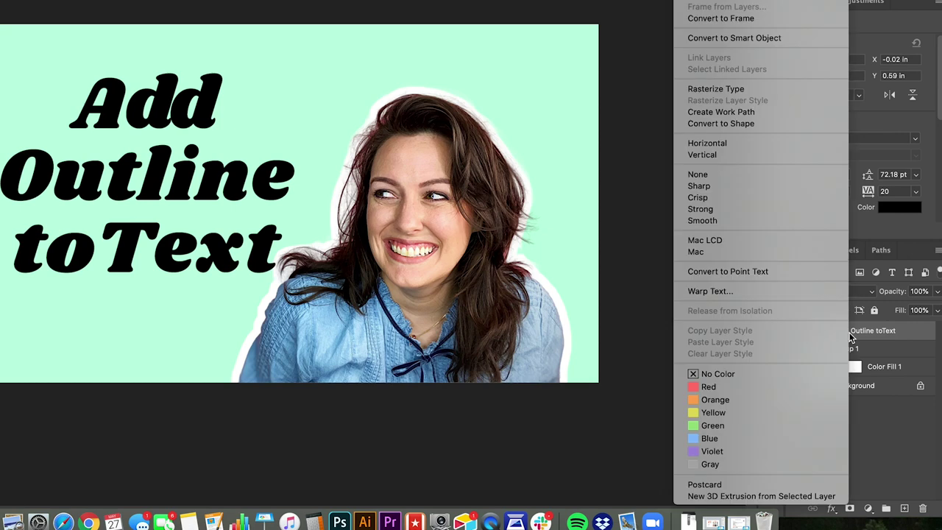
{"action": "left_click", "coordinate": [876, 337]}
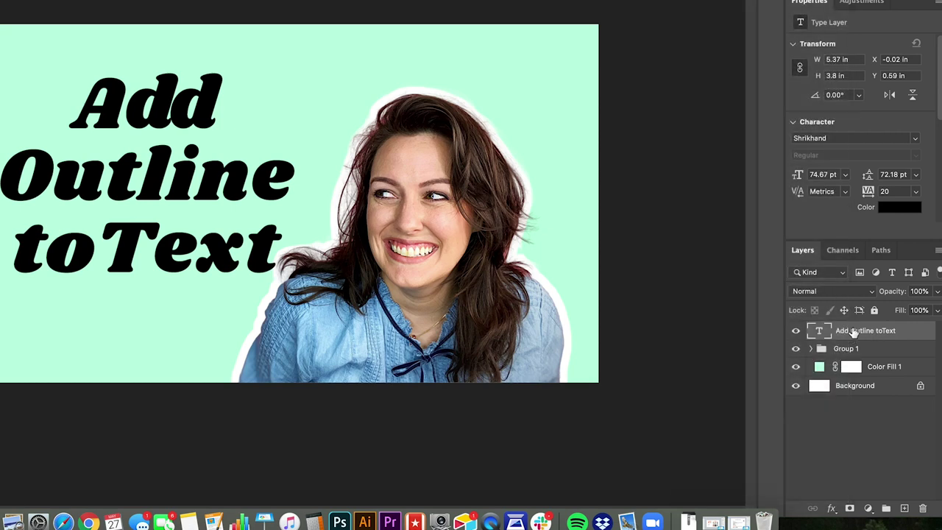
{"action": "right_click", "coordinate": [861, 332]}
{"action": "left_click", "coordinate": [729, 89]}
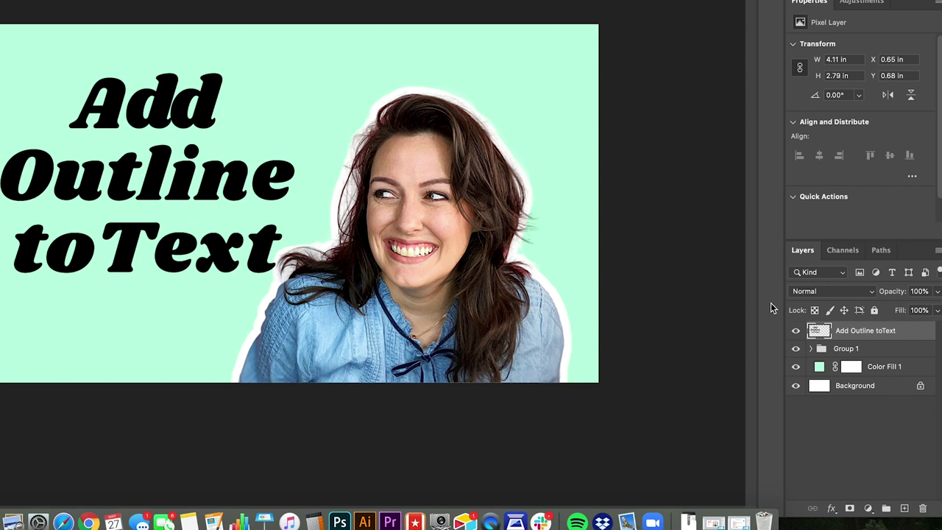
Select the headline layer's pixels, then expand the selection by 10 pixels.
{"action": "right_click", "coordinate": [821, 332]}
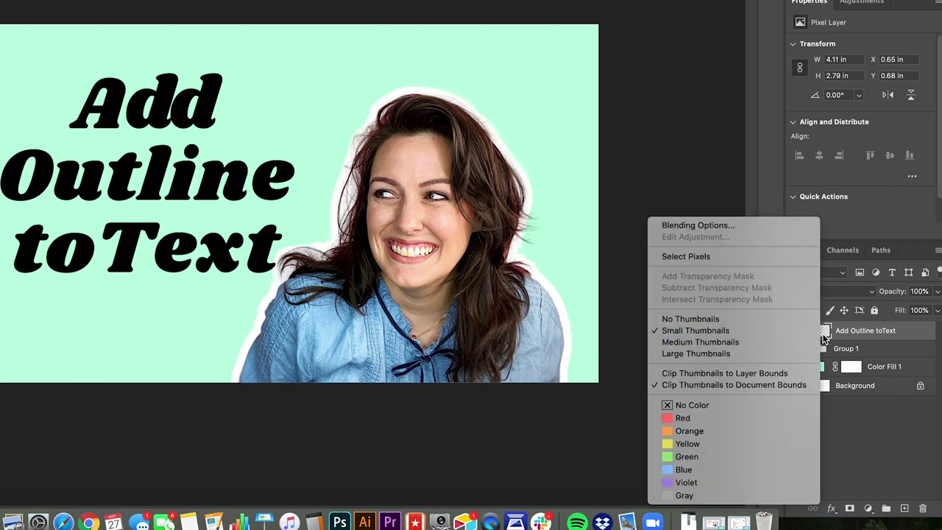
{"action": "left_click", "coordinate": [711, 257]}
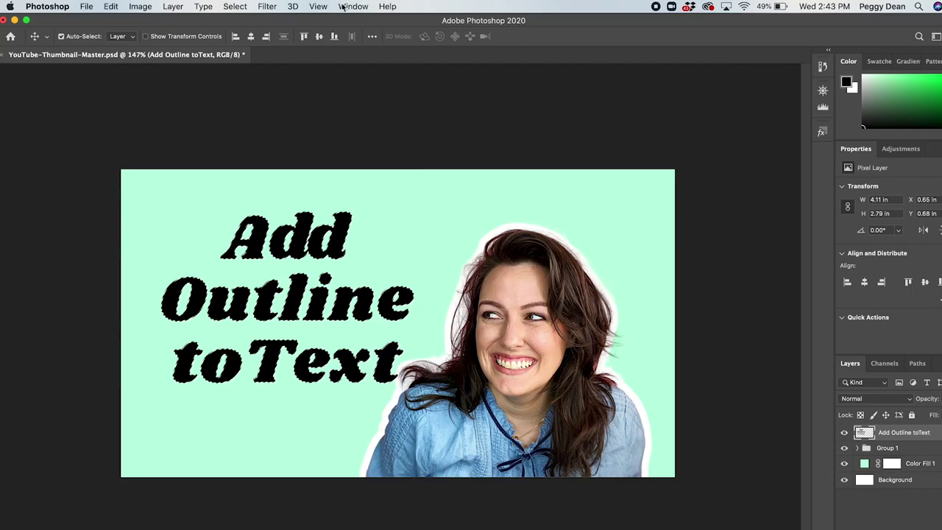
{"action": "left_click", "coordinate": [269, 7]}
{"action": "mouse_move", "coordinate": [246, 6]}
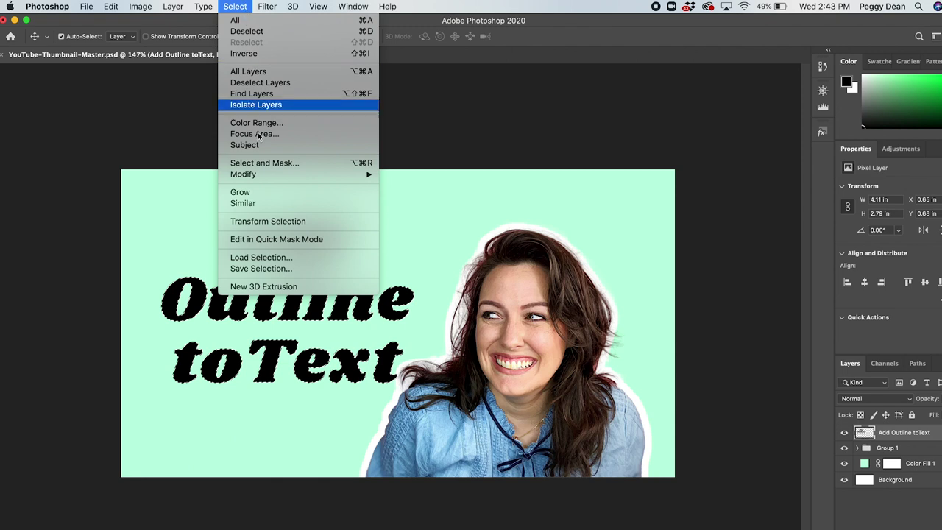
{"action": "mouse_move", "coordinate": [280, 177]}
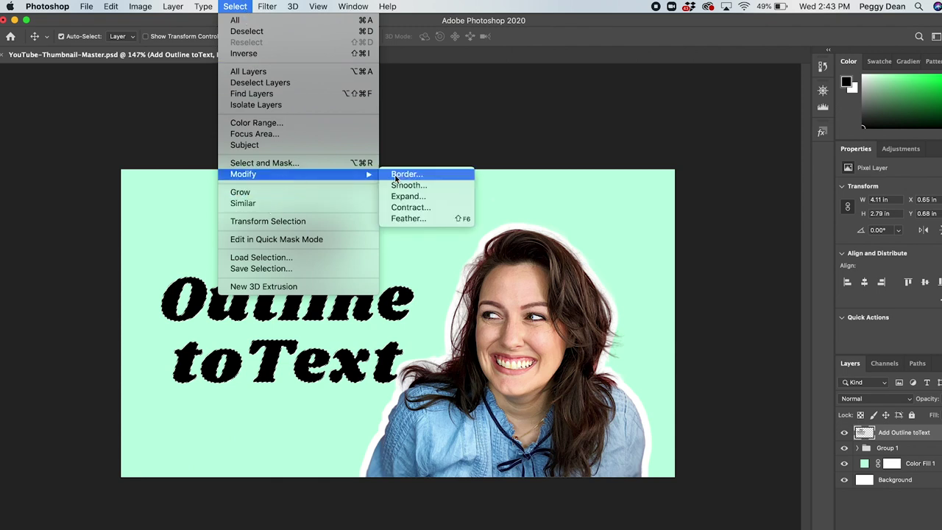
{"action": "left_click", "coordinate": [410, 196]}
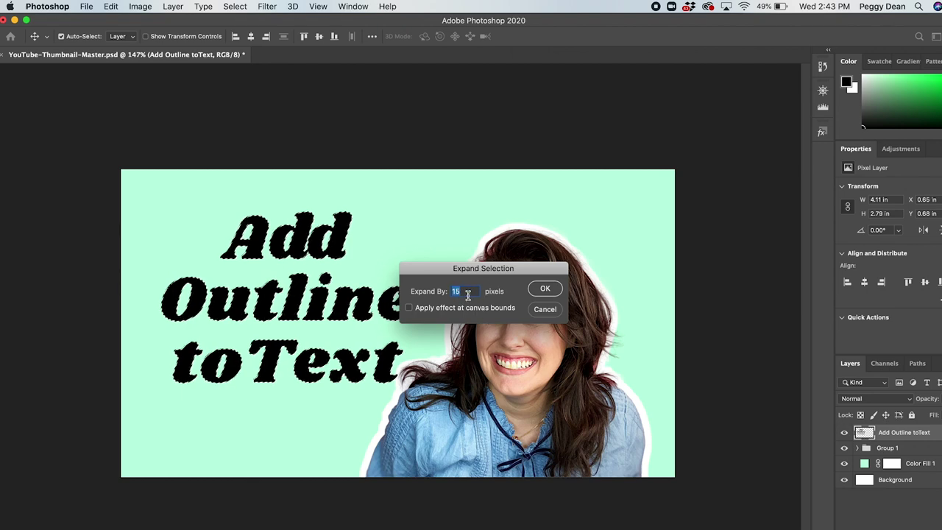
{"action": "type", "text": "10"}
{"action": "left_click", "coordinate": [546, 288]}
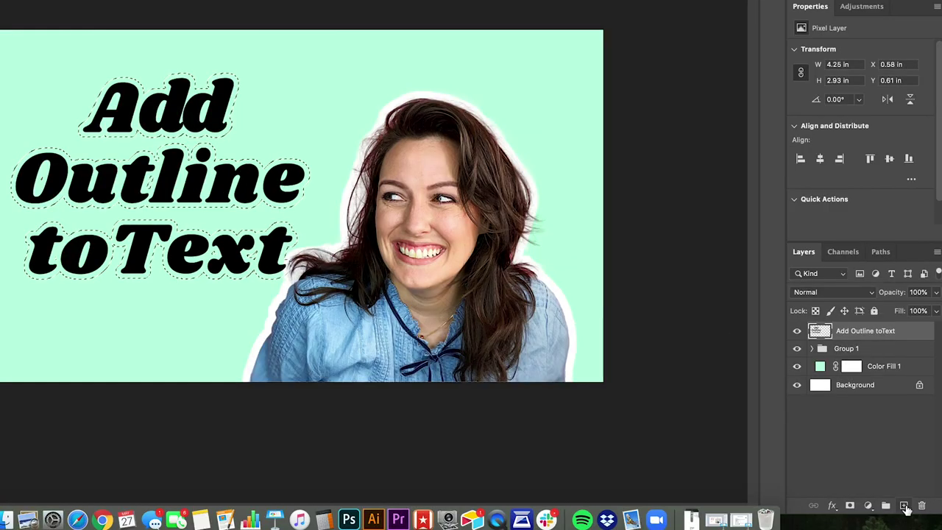
Create an empty Layer 2 and place it directly under the headline layer.
{"action": "left_click", "coordinate": [874, 521]}
{"action": "left_click_drag", "start_coordinate": [883, 330], "coordinate": [883, 361]}
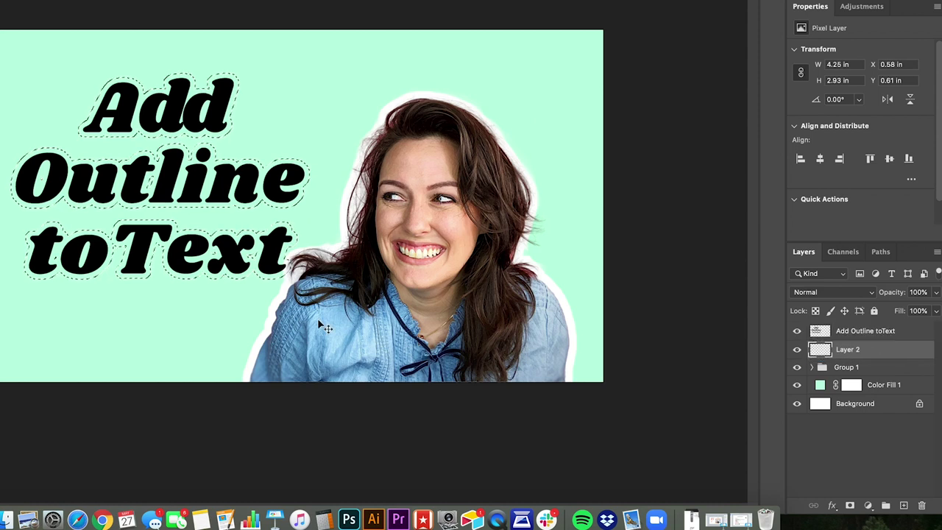